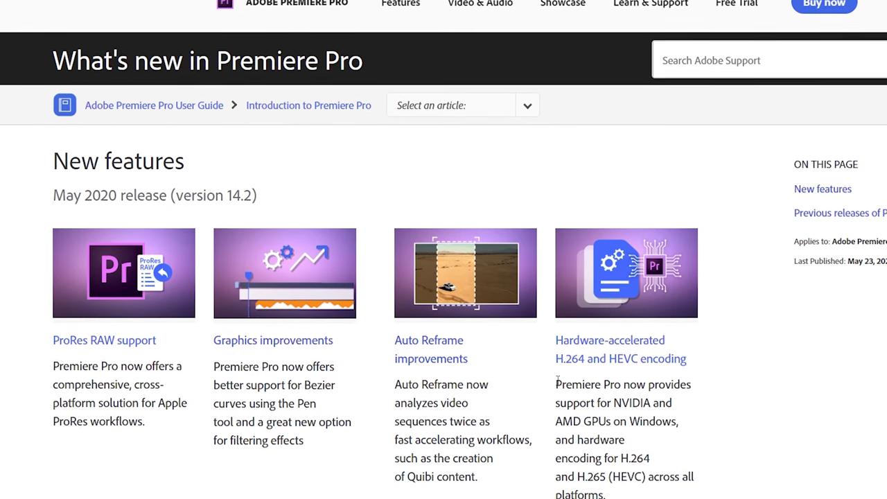
- Highlight the hardware-accelerated H.264 and HEVC encoding description on the May 2020 new-features page
{"action": "left_click_drag", "start_coordinate": [556, 406], "coordinate": [698, 426]}
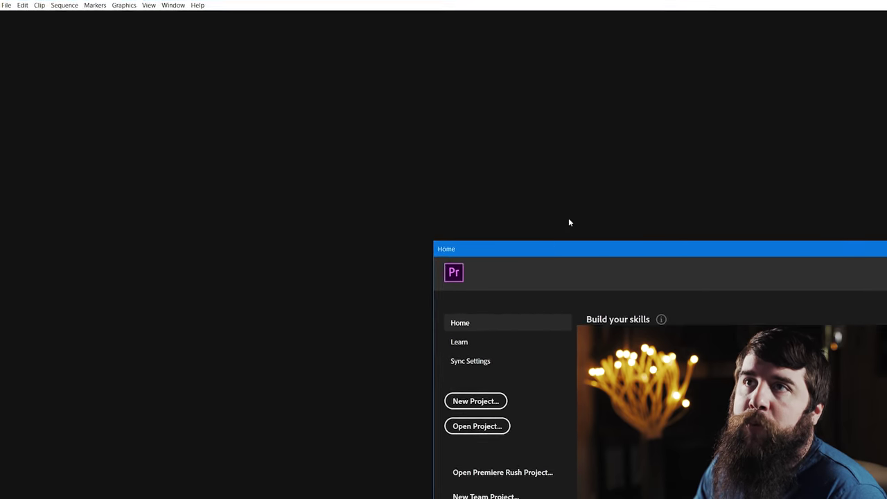
- Check the installed version in Help > About Premiere Pro (14.2.0, Build 47)
{"action": "left_click", "coordinate": [268, 7]}
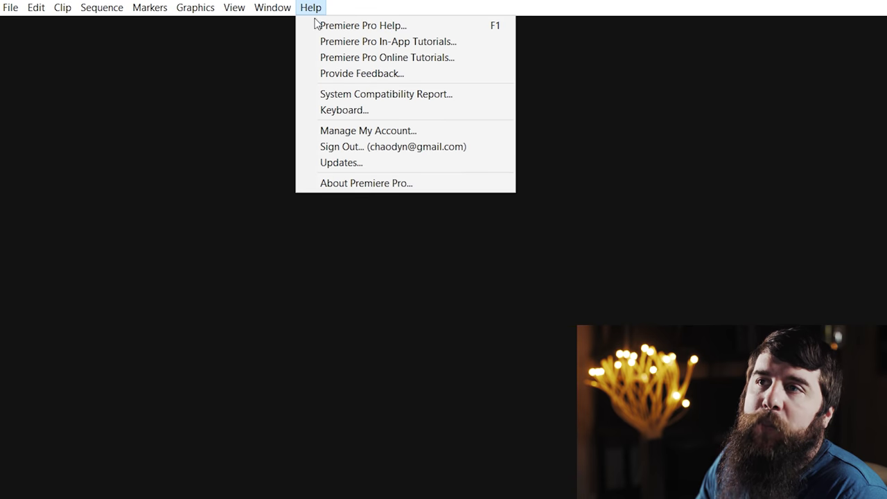
{"action": "left_click", "coordinate": [379, 183]}
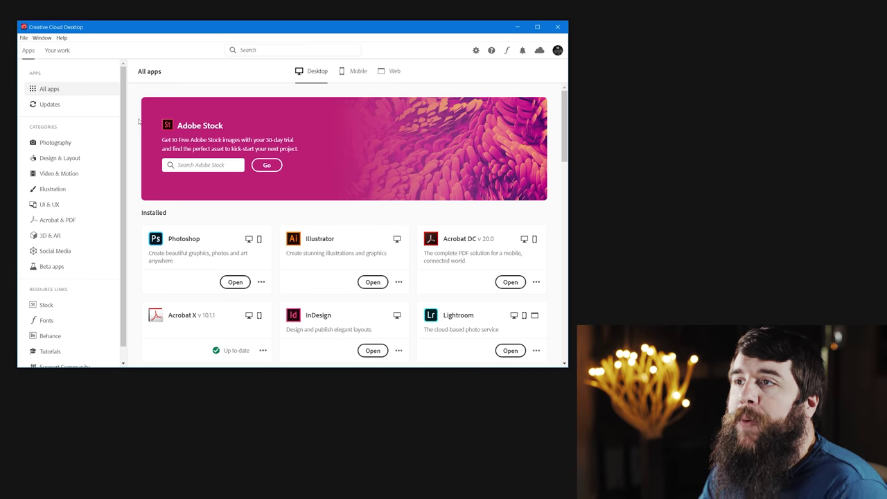
- Show Creative Cloud's Updates list to confirm Premiere Pro is v 14.2
{"action": "left_click", "coordinate": [72, 108]}
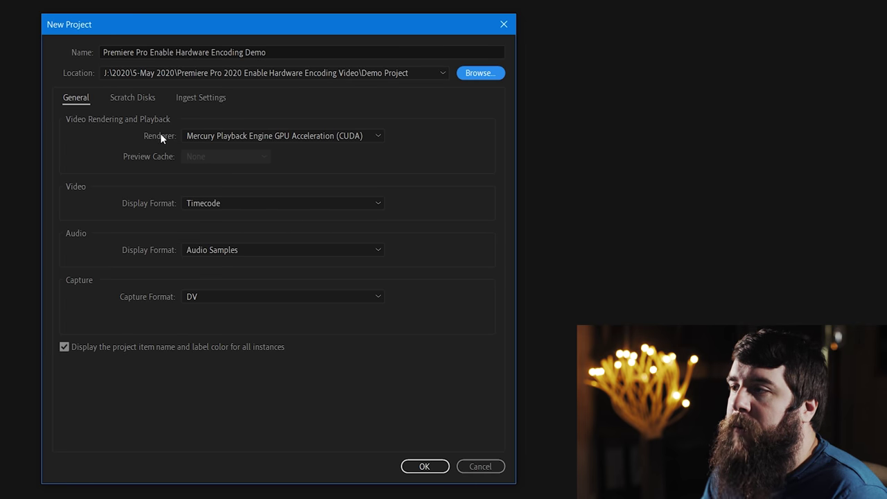
- Keep Mercury Playback Engine GPU Acceleration (CUDA) as renderer and create the hardware encoding demo project
{"action": "left_click", "coordinate": [378, 136]}
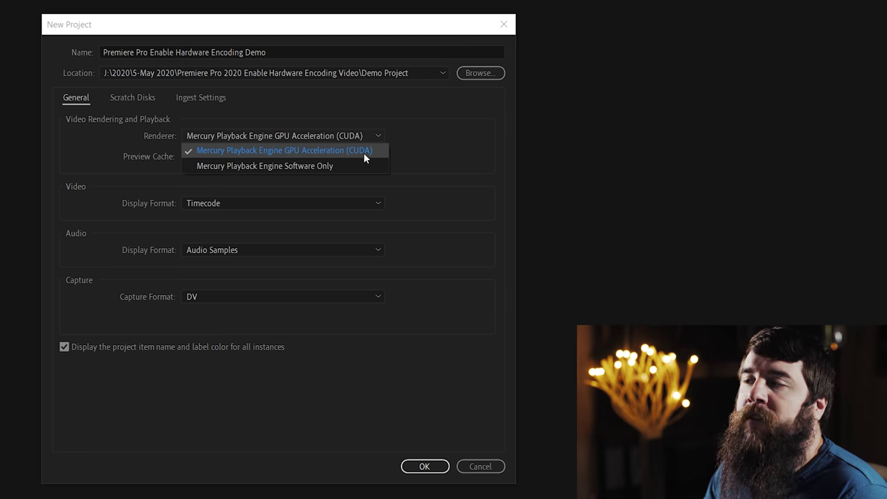
{"action": "left_click", "coordinate": [376, 149]}
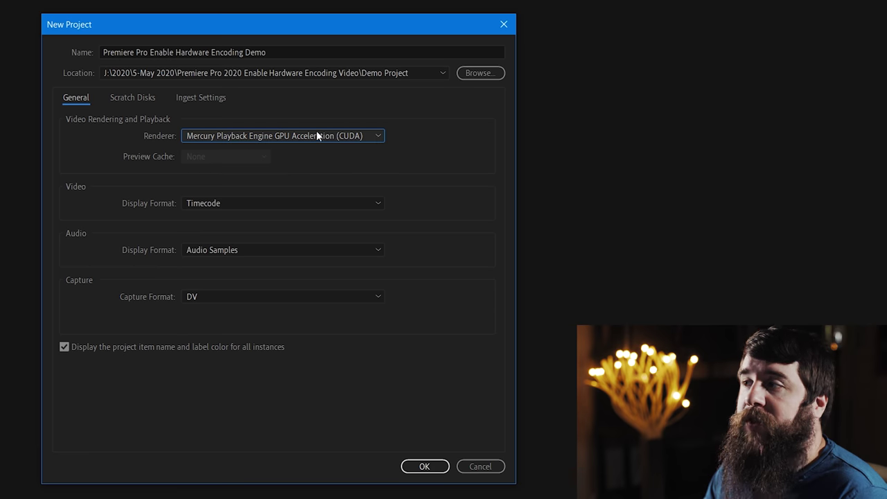
{"action": "left_click", "coordinate": [424, 467]}
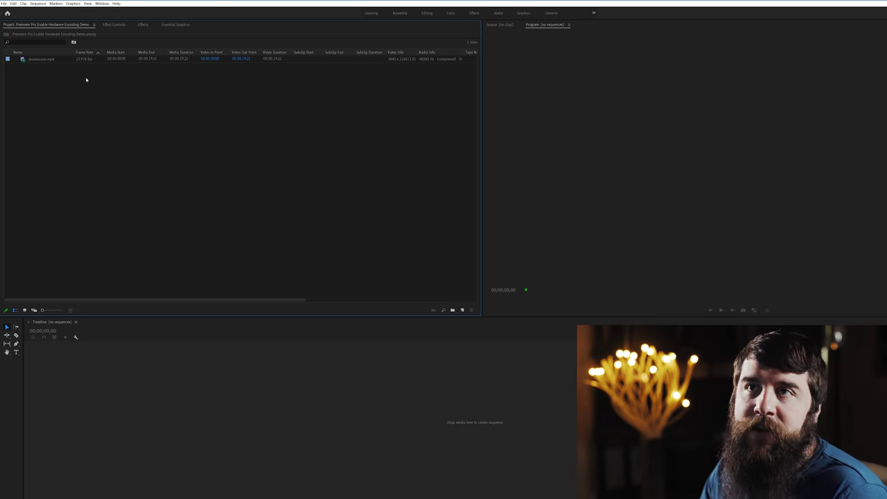
{"action": "left_click", "coordinate": [2, 3]}
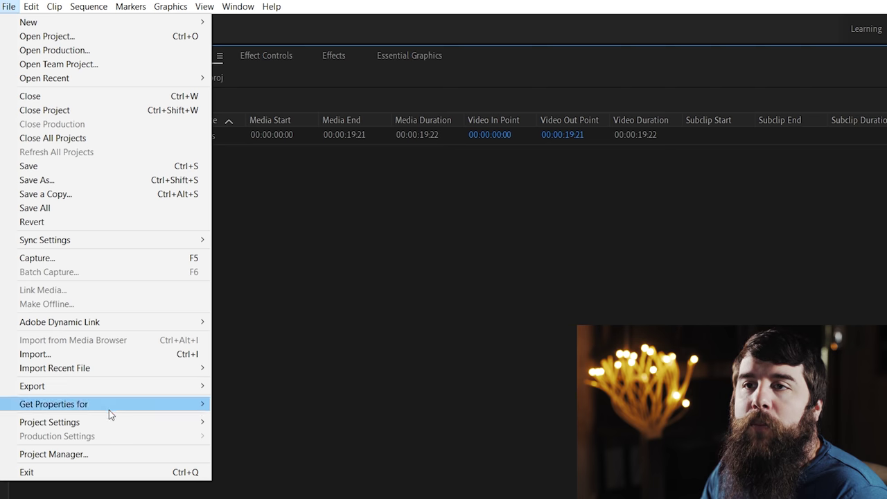
{"action": "mouse_move", "coordinate": [122, 422]}
{"action": "left_click", "coordinate": [261, 421]}
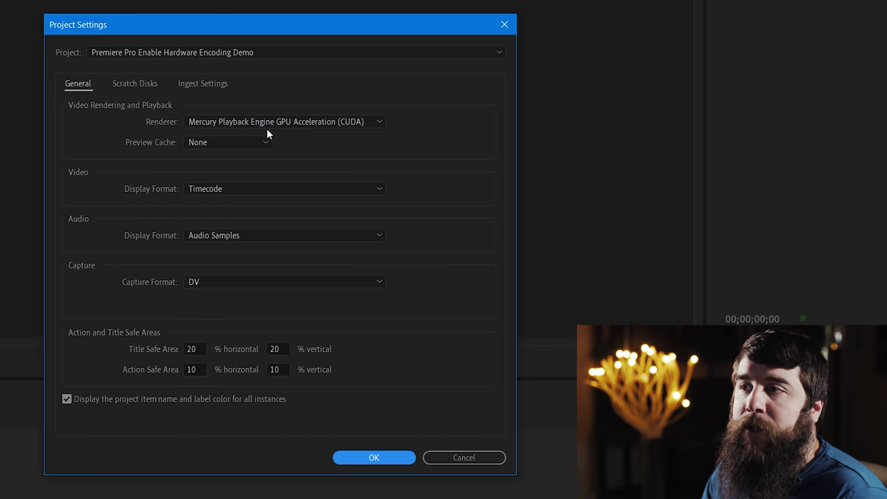
{"action": "left_click", "coordinate": [353, 457]}
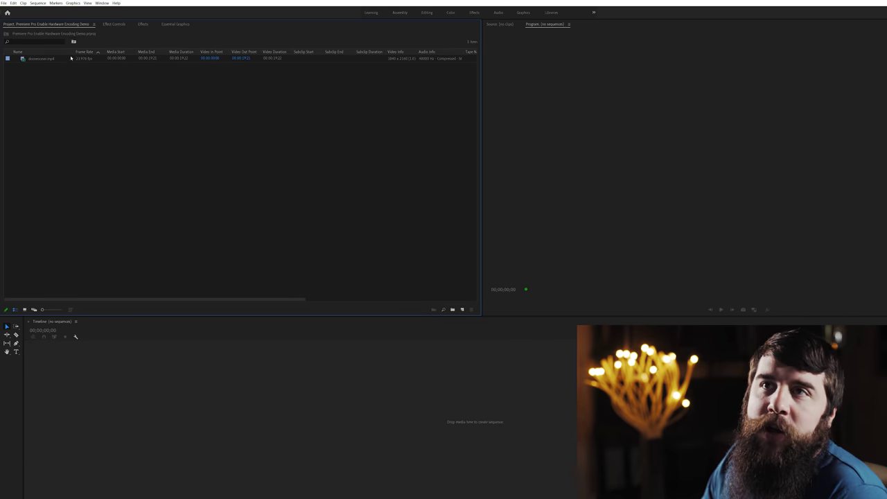
- Confirm 'Enable hardware accelerated encoding and decoding' stays checked in Media preferences
{"action": "left_click", "coordinate": [13, 3]}
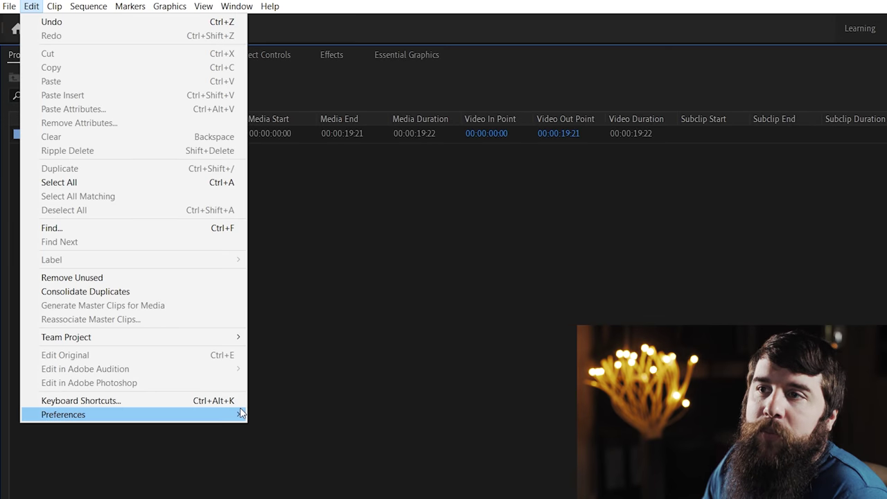
{"action": "mouse_move", "coordinate": [97, 166]}
{"action": "left_click", "coordinate": [303, 384]}
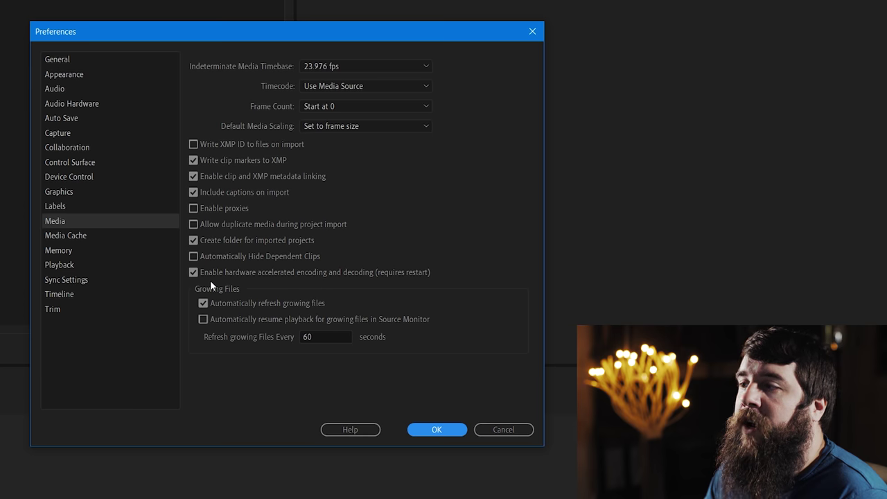
{"action": "left_click", "coordinate": [424, 426]}
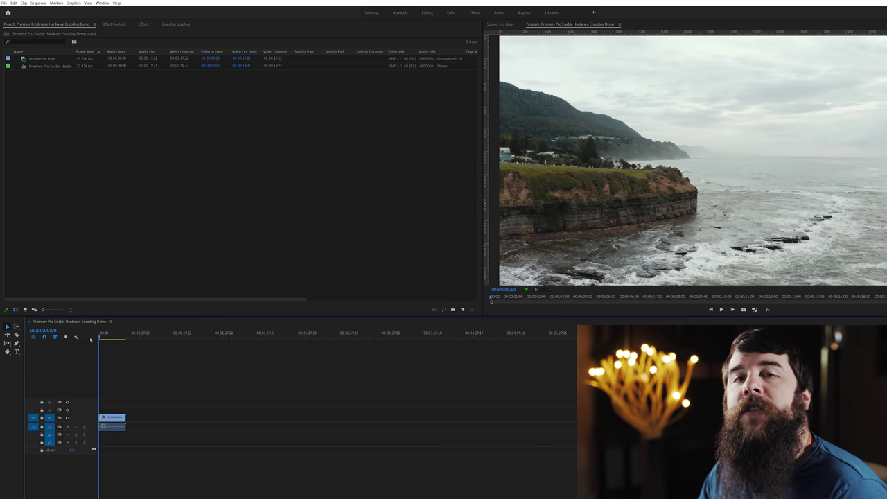
- Move the playhead to 00:00:08:02 and open Export Settings with H.264 format
{"action": "left_click", "coordinate": [109, 333]}
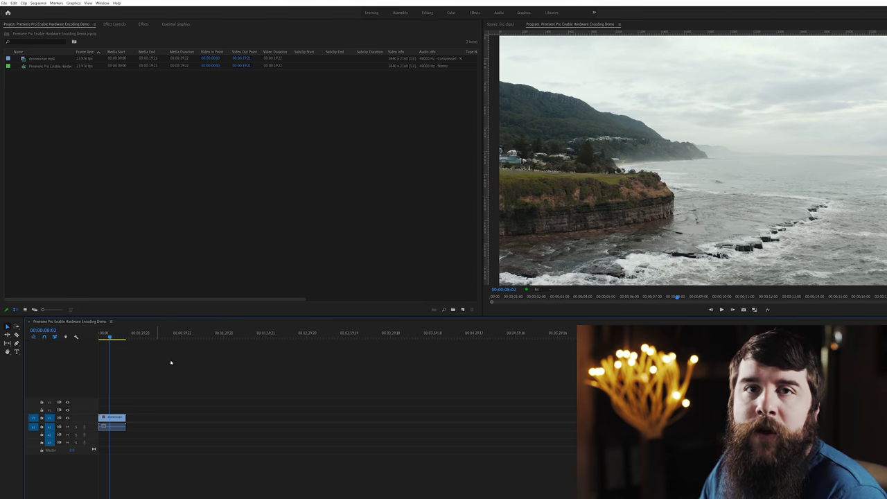
{"action": "key", "text": "ctrl+m"}
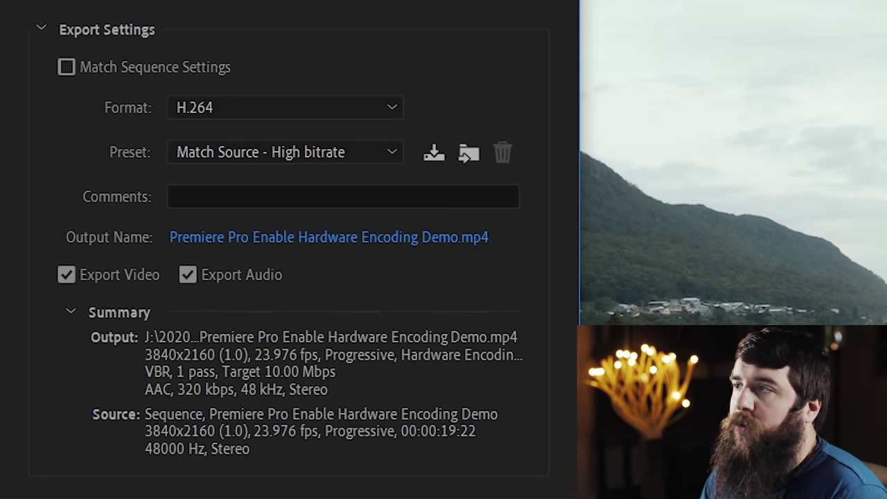
{"action": "left_click", "coordinate": [396, 109]}
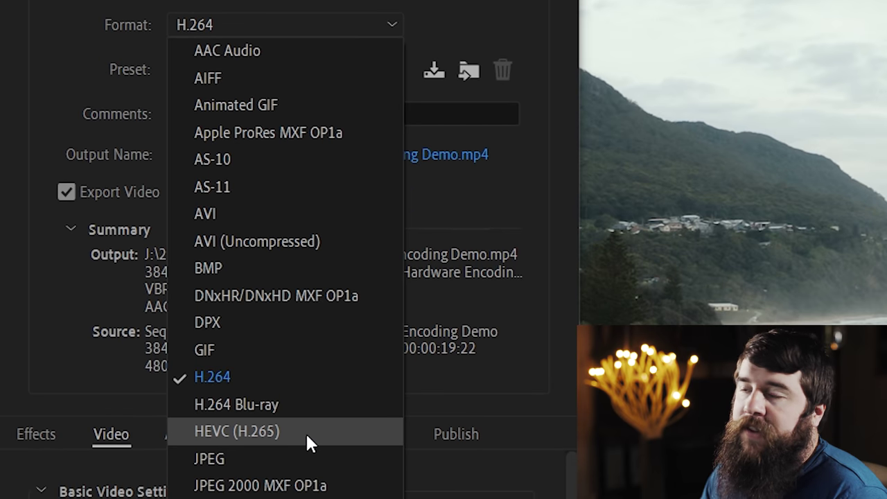
{"action": "left_click", "coordinate": [342, 380]}
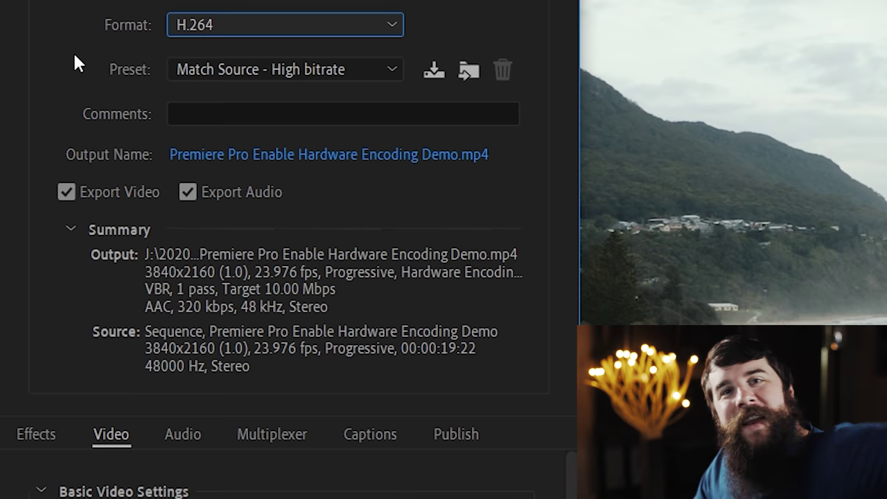
- Choose the 'CBR 100mbps 3840x2160 23.976fps' export preset
{"action": "key", "text": "Tab"}
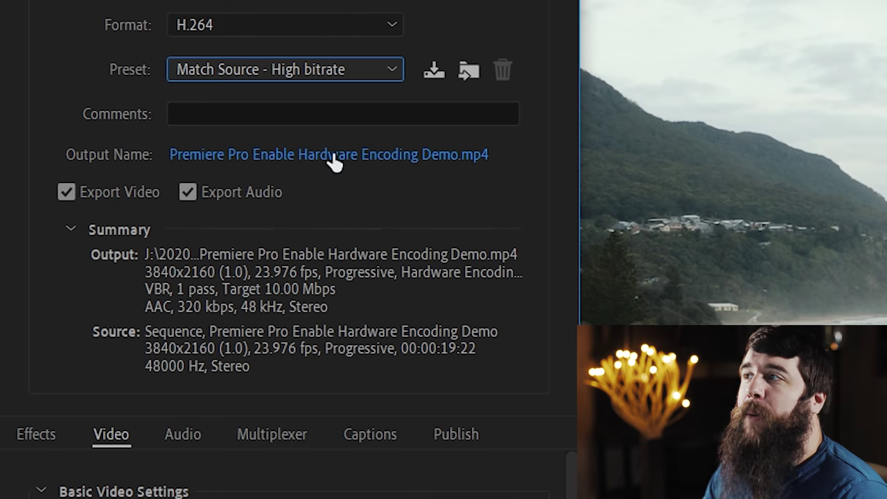
{"action": "left_click", "coordinate": [347, 70]}
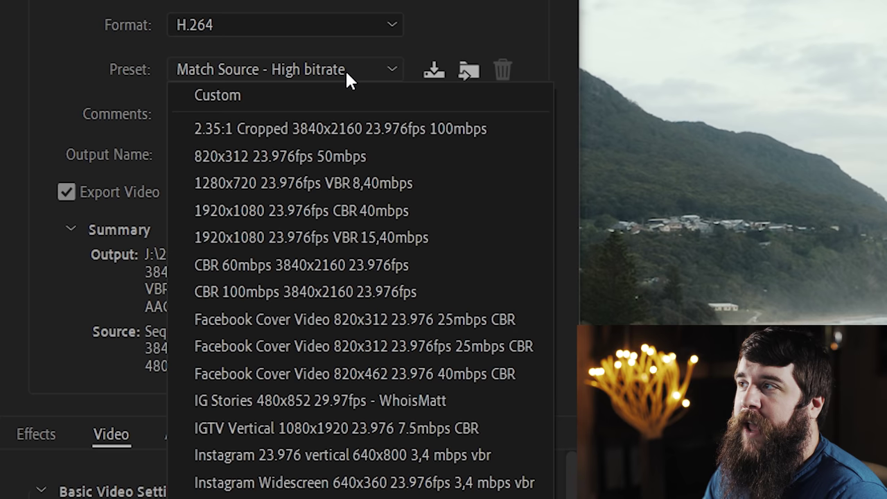
{"action": "left_click", "coordinate": [323, 292]}
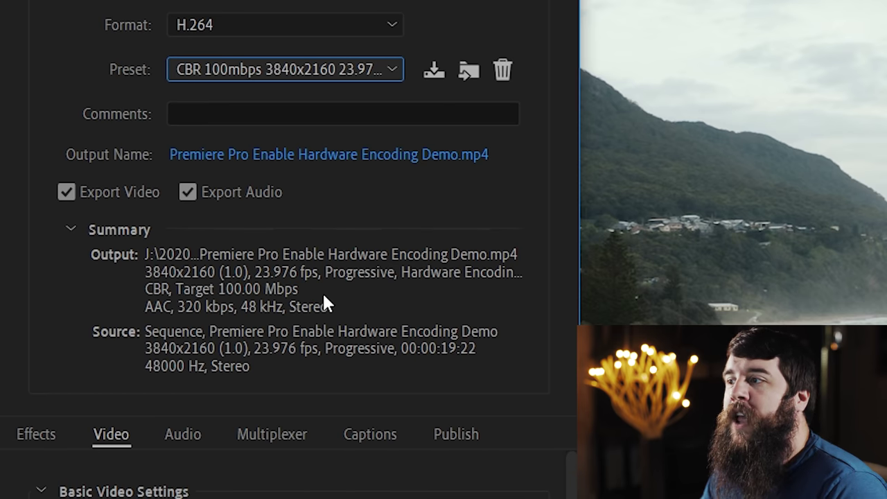
{"action": "scroll", "coordinate": [291, 312], "scroll_direction": "down", "scroll_amount": 10}
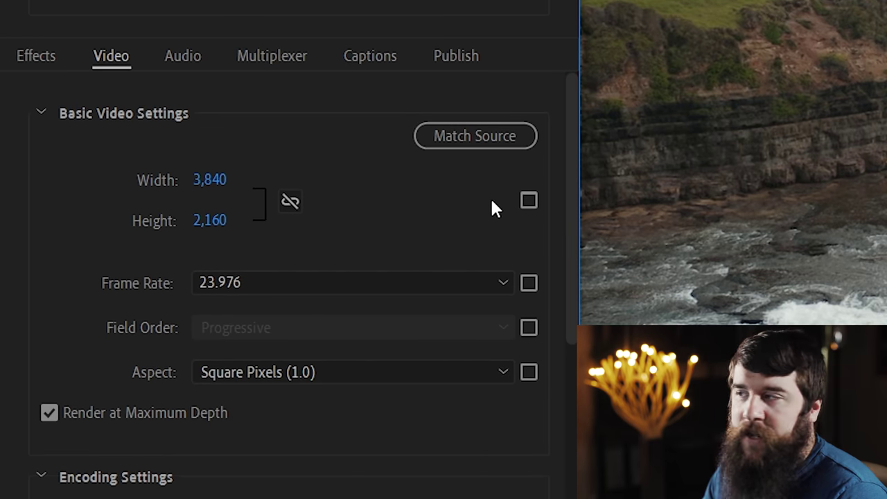
- Keep the H.264 video encoding Performance set to Hardware Encoding
{"action": "left_click_drag", "start_coordinate": [574, 200], "coordinate": [589, 342]}
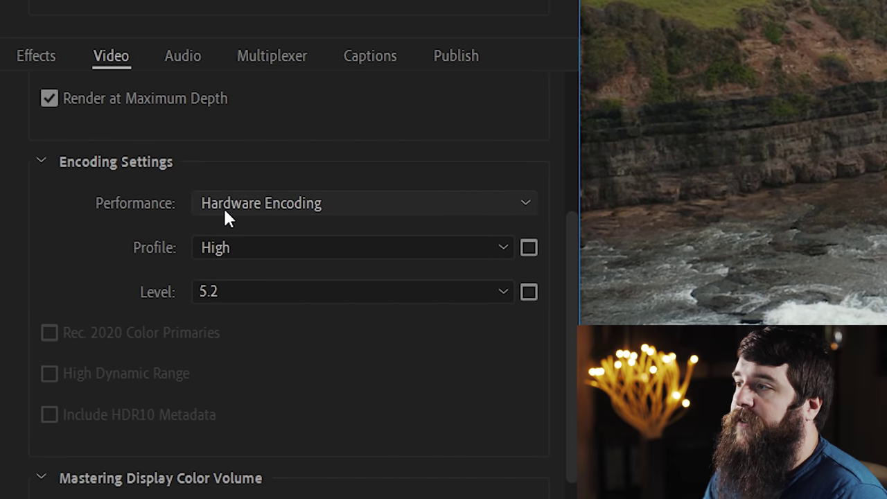
{"action": "mouse_move", "coordinate": [226, 210]}
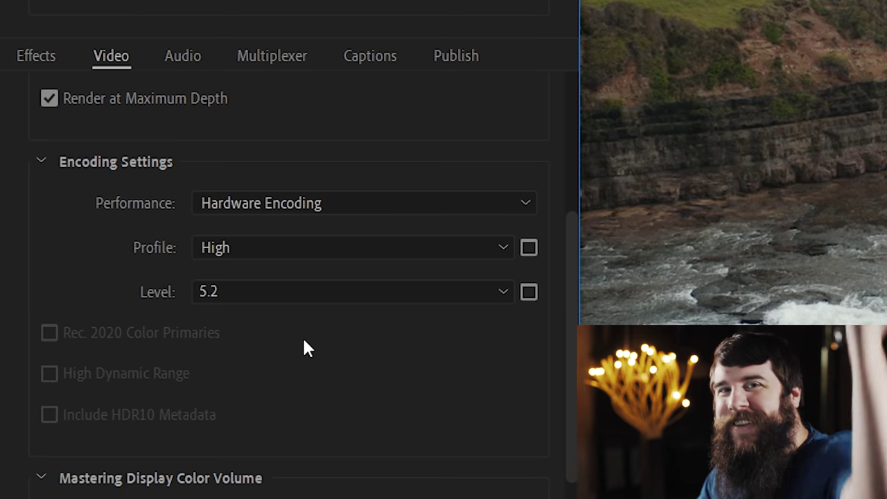
{"action": "scroll", "coordinate": [398, 223], "scroll_direction": "up", "scroll_amount": 2}
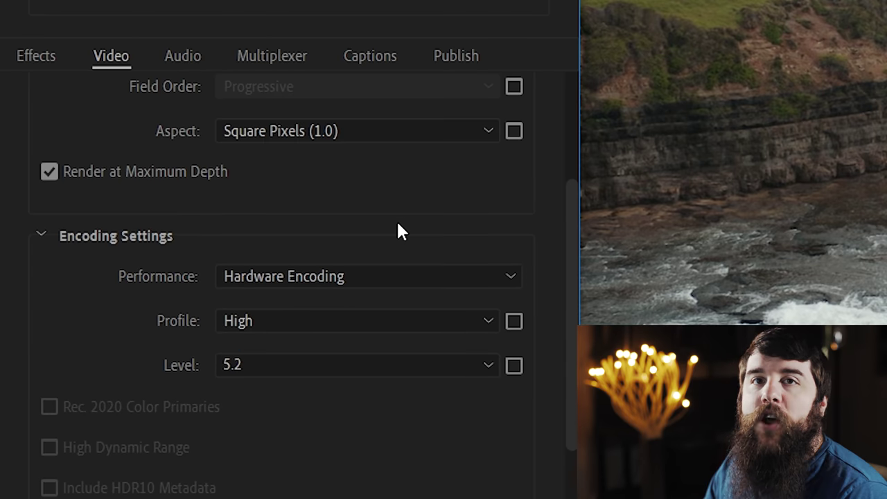
{"action": "left_click", "coordinate": [361, 277]}
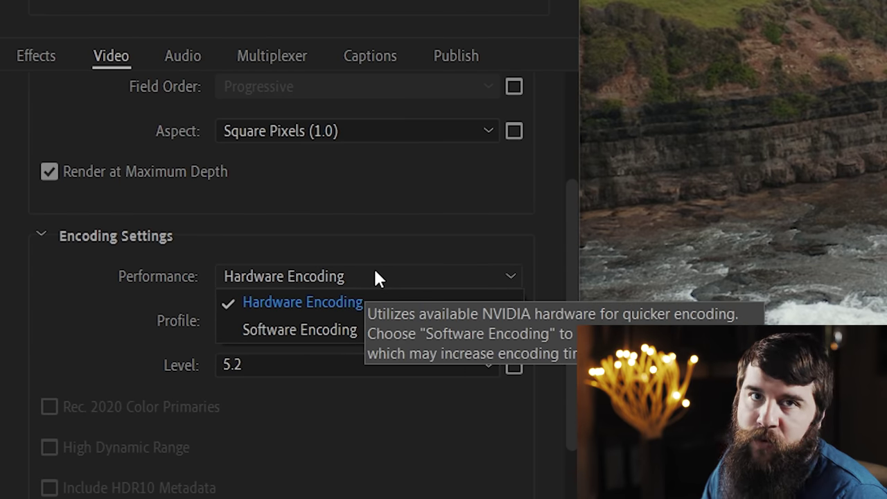
{"action": "left_click", "coordinate": [412, 252]}
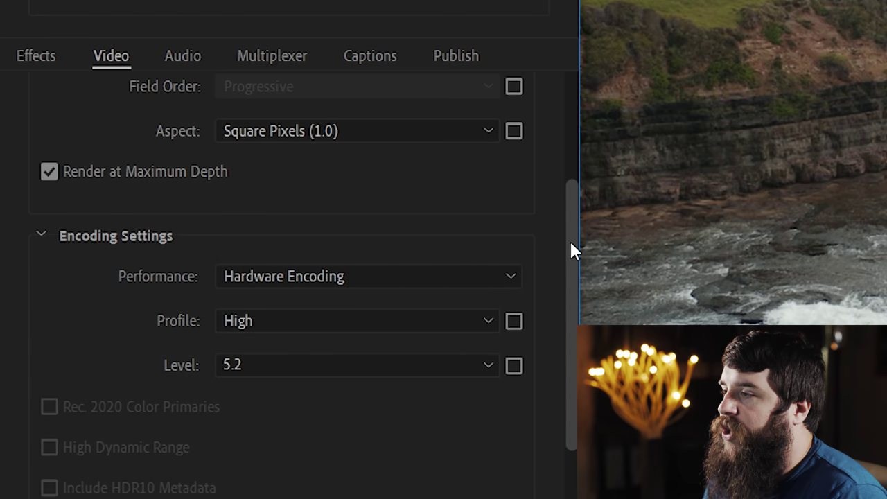
{"action": "scroll", "coordinate": [569, 239], "scroll_direction": "down", "scroll_amount": 10}
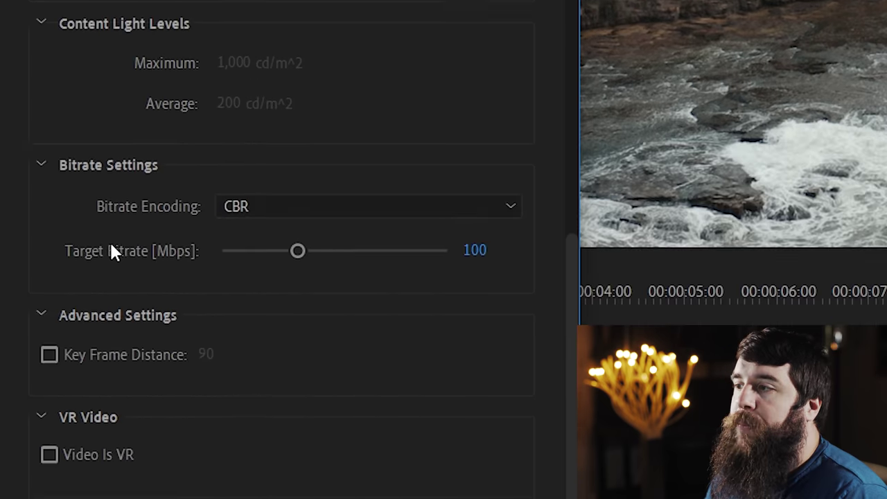
{"action": "scroll", "coordinate": [111, 252], "scroll_direction": "down", "scroll_amount": 2}
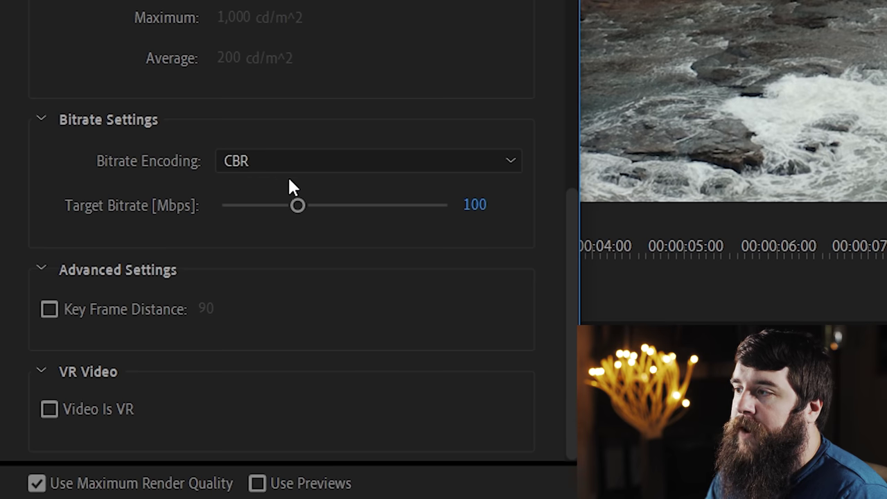
{"action": "left_click", "coordinate": [345, 174]}
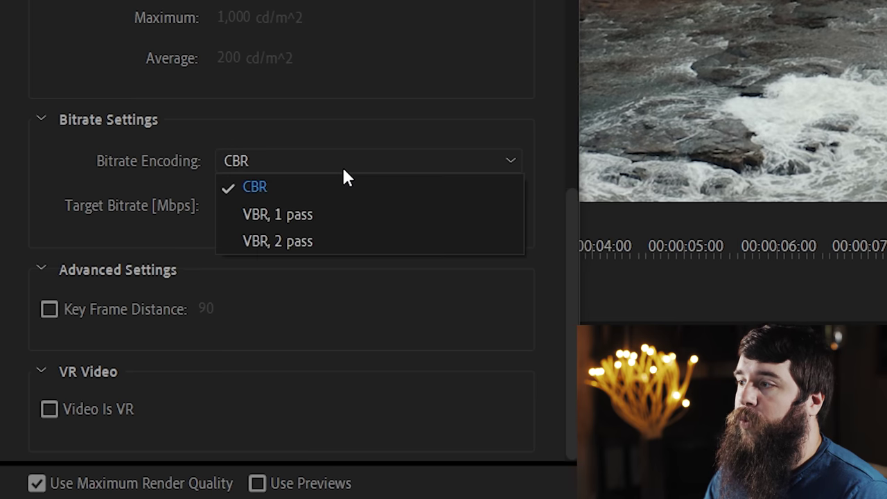
{"action": "left_click", "coordinate": [341, 241]}
{"action": "left_click_drag", "start_coordinate": [573, 255], "coordinate": [584, 33]}
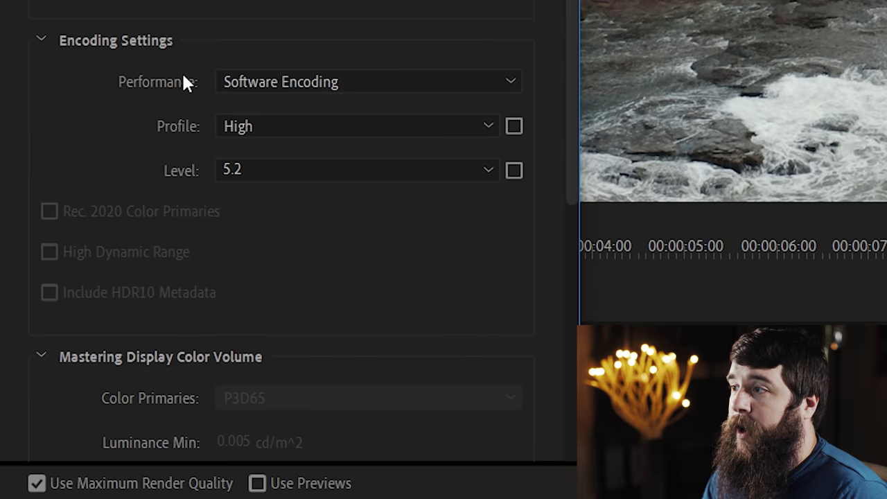
{"action": "left_click", "coordinate": [358, 81]}
{"action": "left_click", "coordinate": [251, 111]}
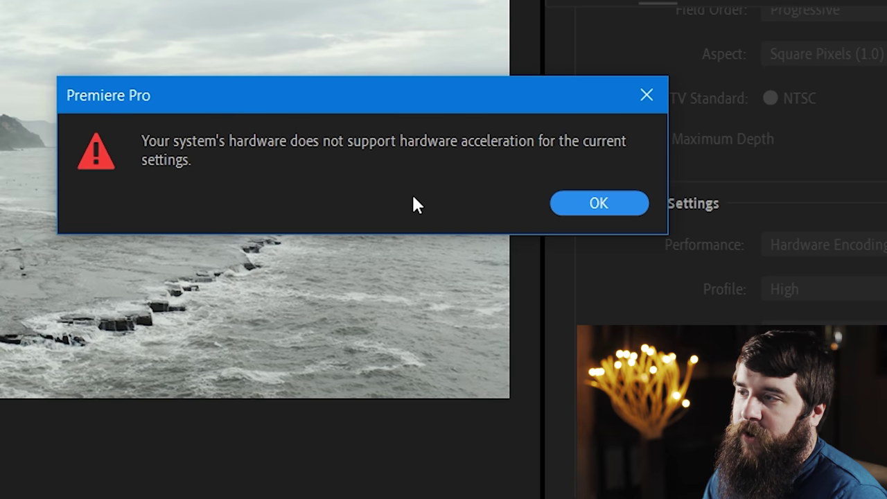
{"action": "left_click", "coordinate": [598, 203]}
{"action": "scroll", "coordinate": [577, 69], "scroll_direction": "down", "scroll_amount": 10}
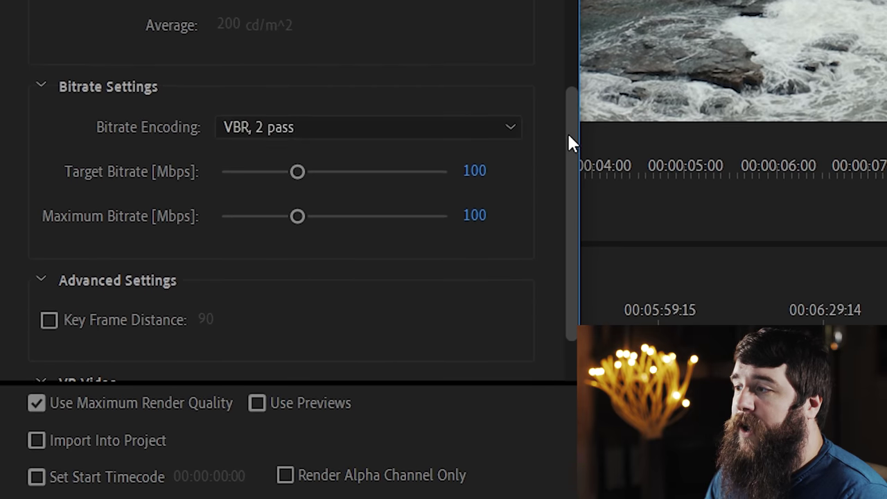
{"action": "scroll", "coordinate": [566, 143], "scroll_direction": "down", "scroll_amount": 1}
{"action": "left_click", "coordinate": [341, 104]}
{"action": "left_click", "coordinate": [275, 129]}
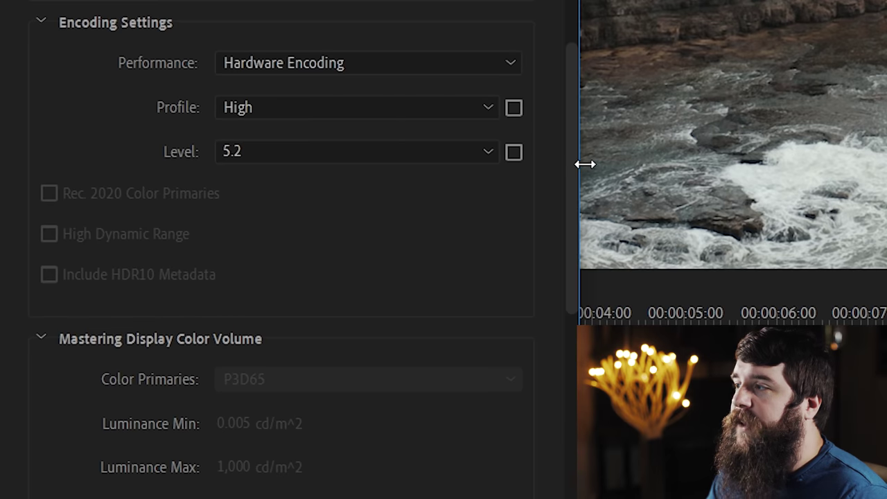
{"action": "scroll", "coordinate": [573, 259], "scroll_direction": "down", "scroll_amount": 2}
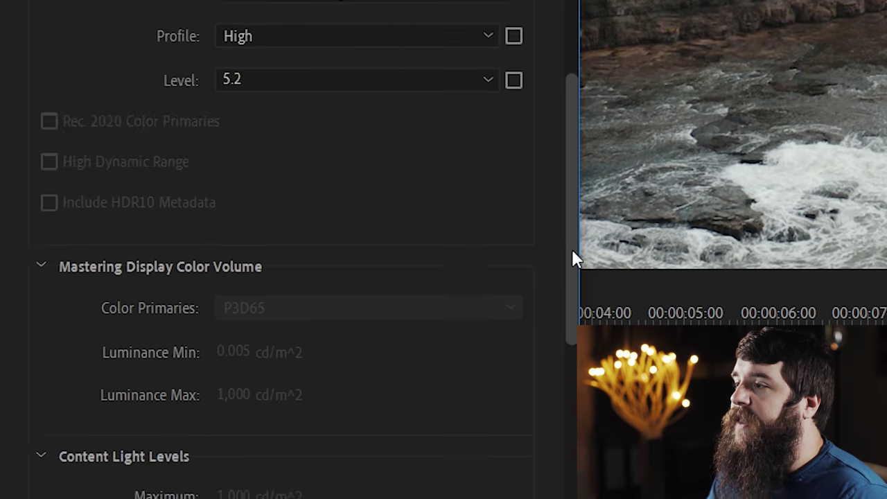
{"action": "scroll", "coordinate": [573, 259], "scroll_direction": "down", "scroll_amount": 10}
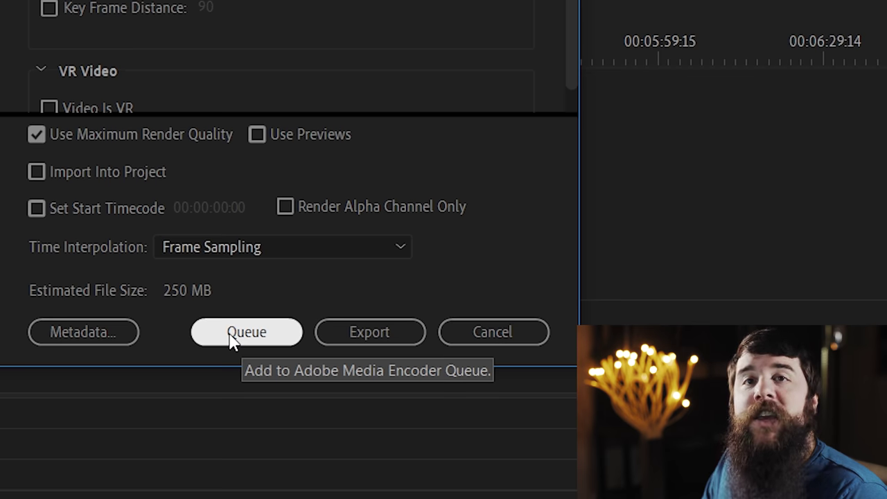
- Queue the H.264 export of the demo sequence in Adobe Media Encoder
{"action": "left_click", "coordinate": [232, 338]}
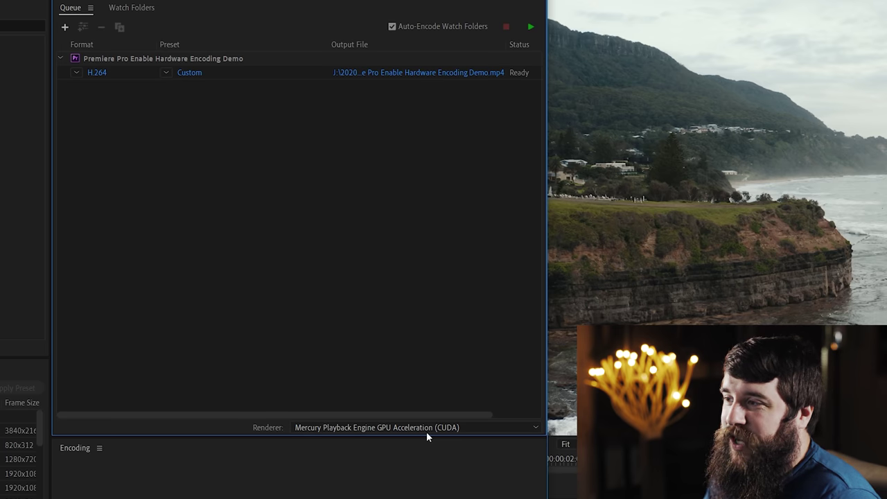
{"action": "left_click", "coordinate": [475, 429]}
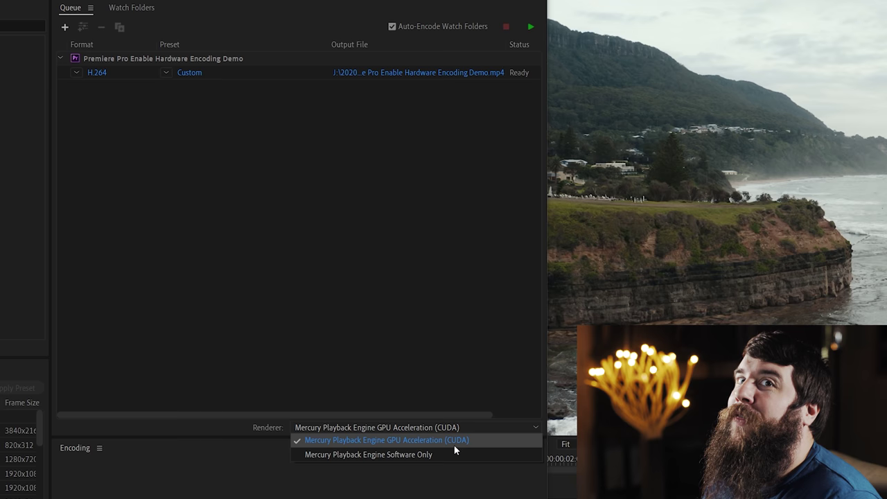
{"action": "left_click", "coordinate": [453, 444]}
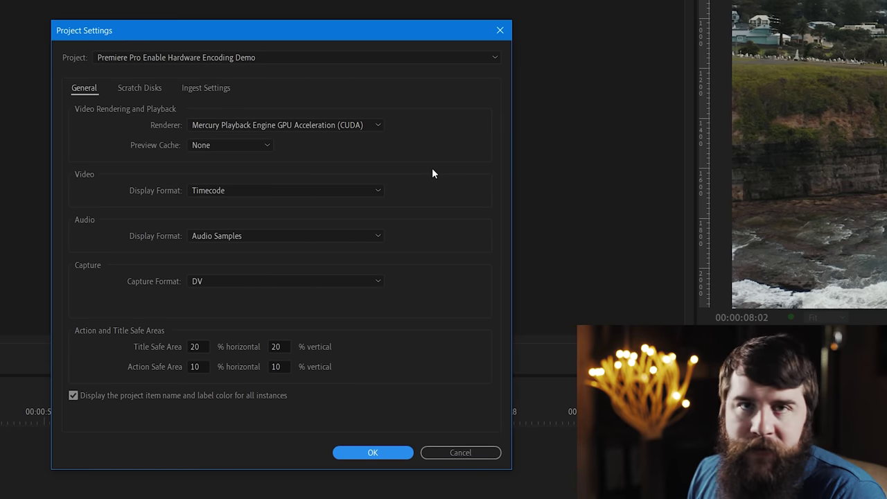
- Confirm the Project Settings renderer stays Mercury Playback Engine GPU Acceleration (CUDA)
{"action": "left_click", "coordinate": [375, 125]}
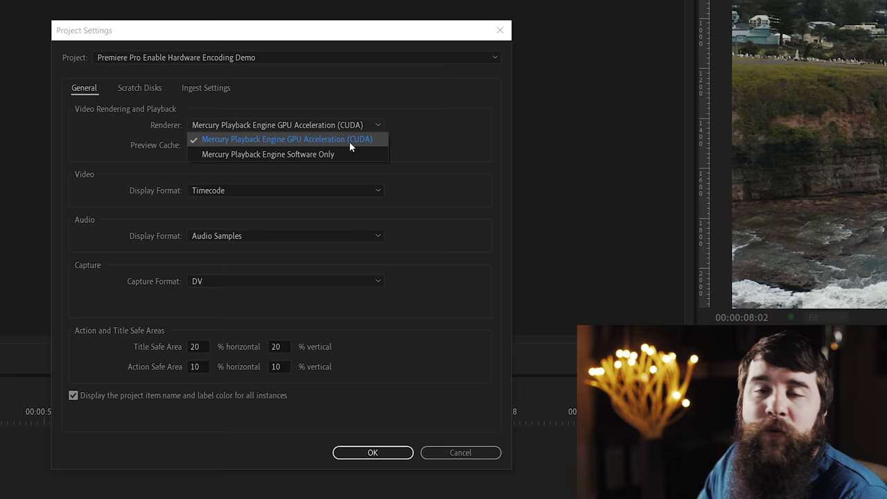
{"action": "left_click", "coordinate": [349, 141]}
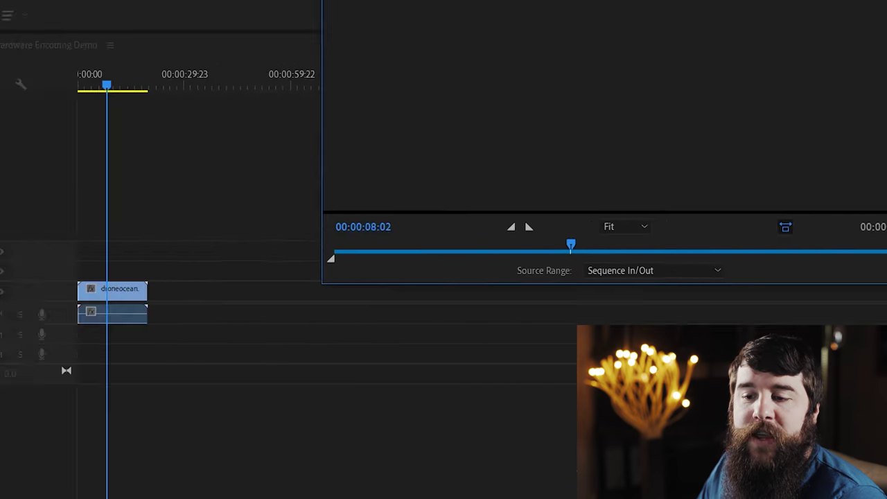
- Launch Device Manager from Windows search using 'device ma'
{"action": "left_click", "coordinate": [50, 486]}
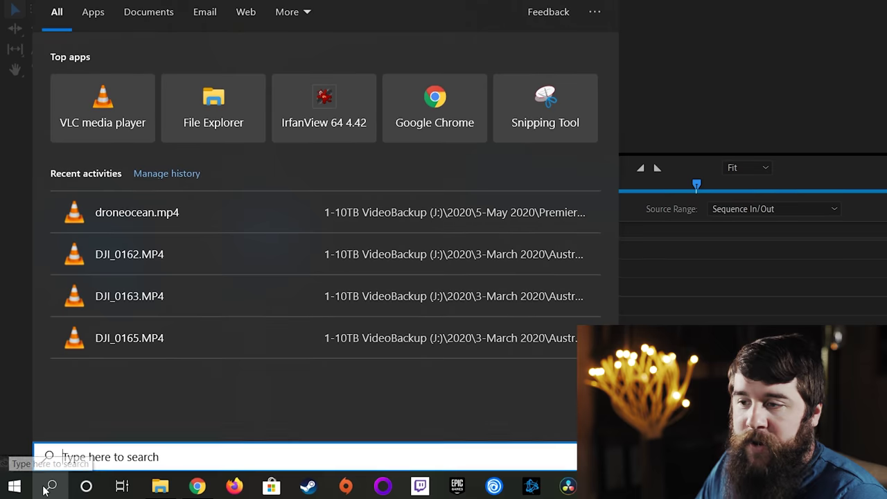
{"action": "type", "text": "device ma"}
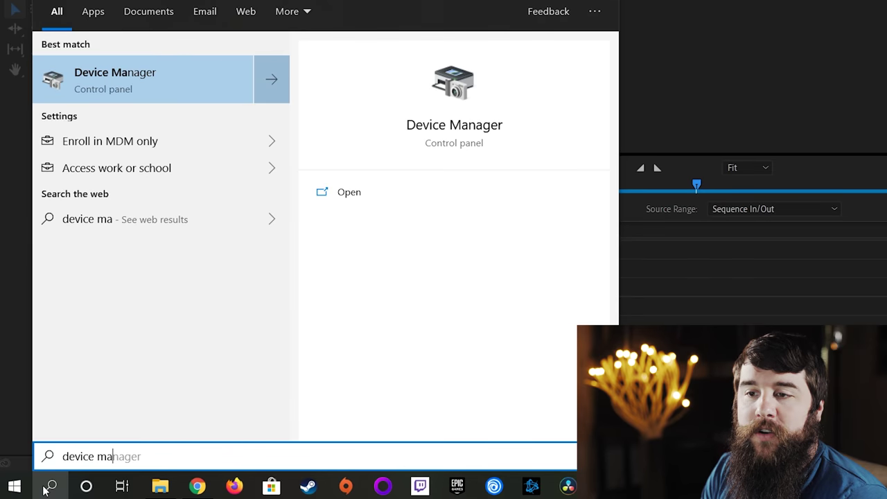
{"action": "key", "text": "Return"}
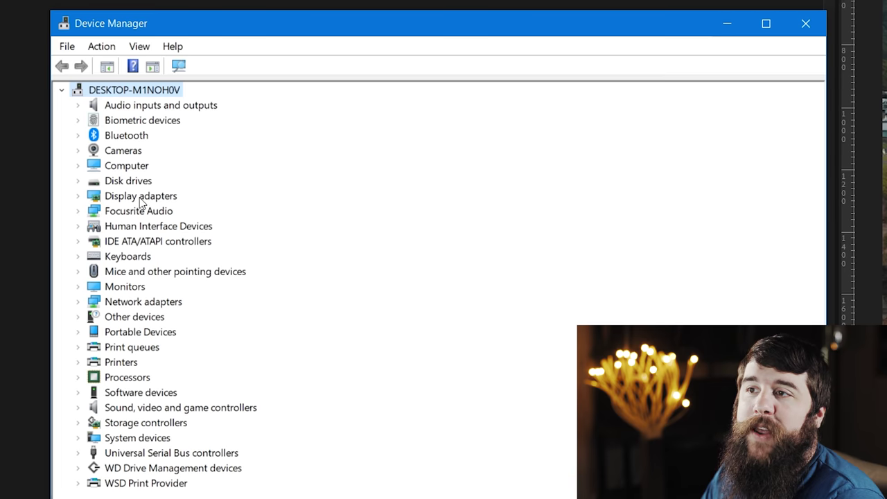
- Expand Display adapters and select the NVIDIA GeForce GTX 1080
{"action": "left_click", "coordinate": [97, 199]}
{"action": "left_click", "coordinate": [77, 197]}
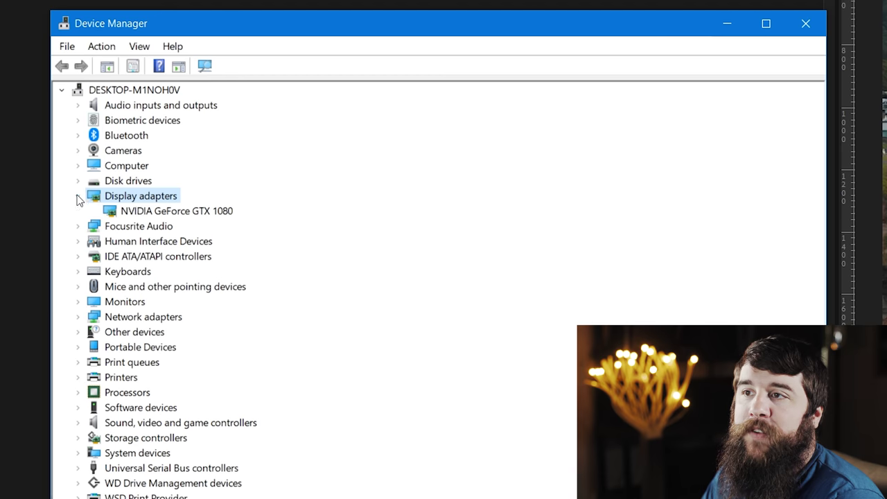
{"action": "left_click", "coordinate": [152, 212]}
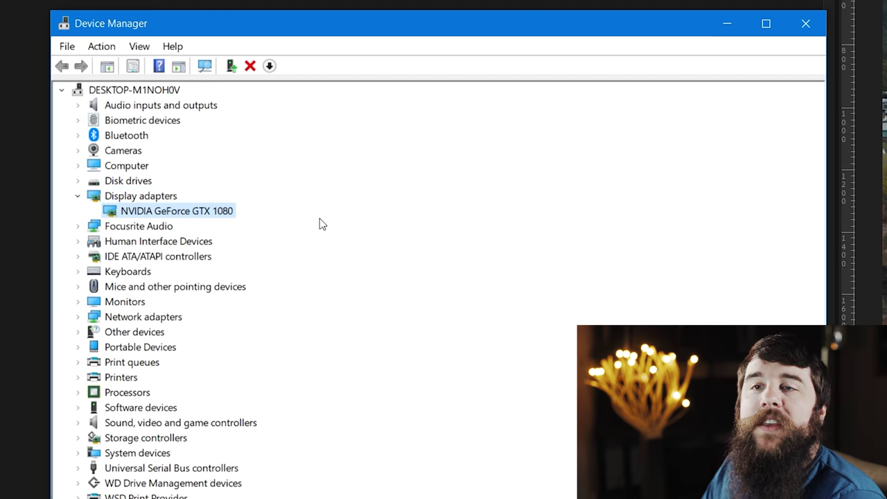